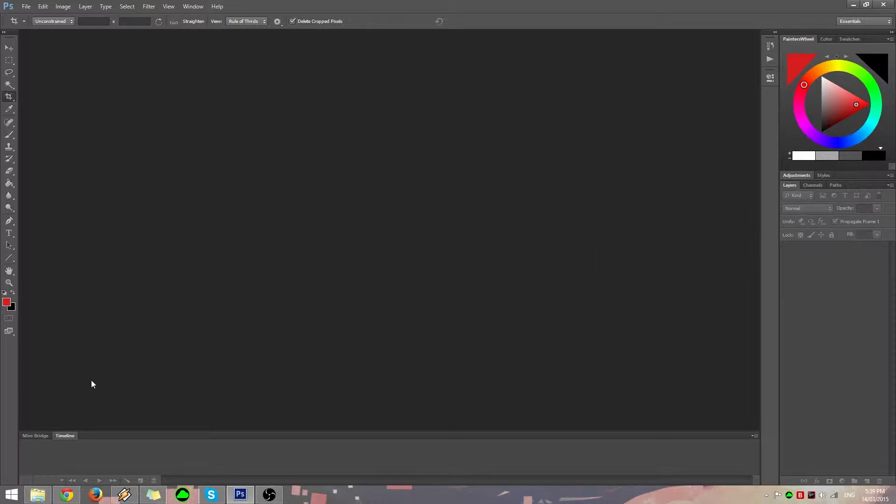
Step: Preview sample_scan_01.png from the backup scans folder in Photo Viewer, then return to Photoshop
click(38, 494)
click(101, 72)
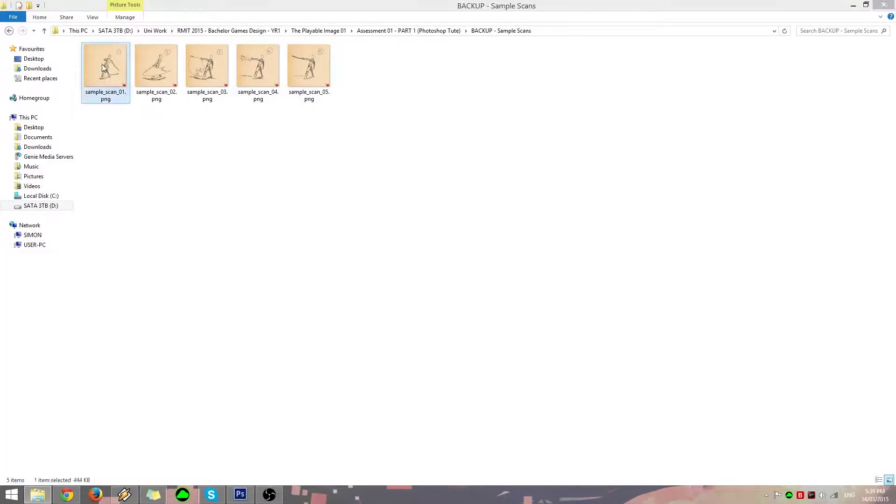
double_click(104, 67)
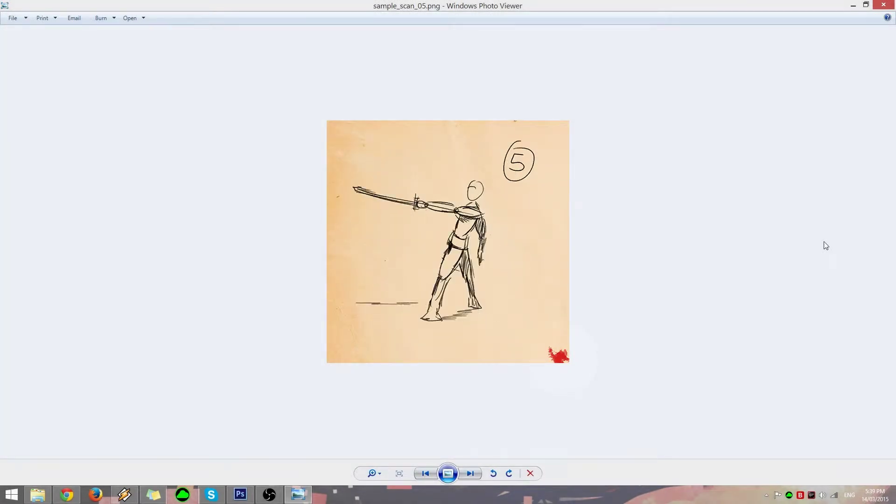
click(241, 495)
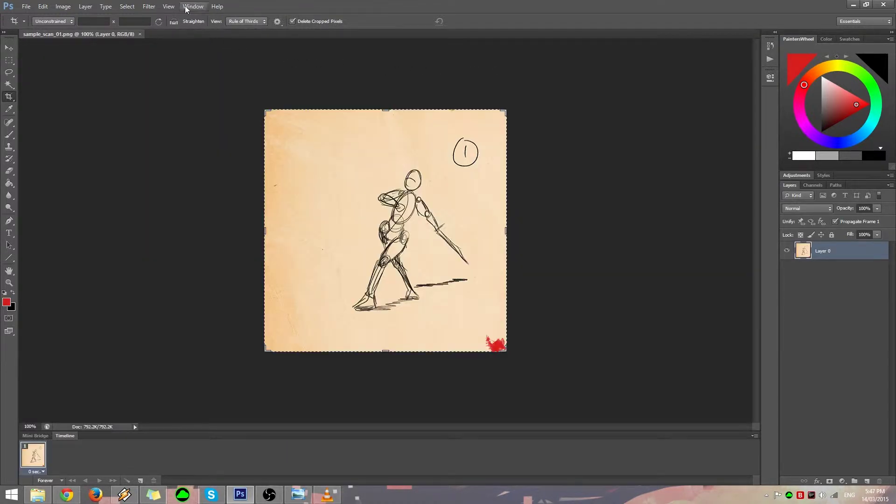
Step: Show the Actions panel from the Window menu, listing the Default Actions set
click(192, 7)
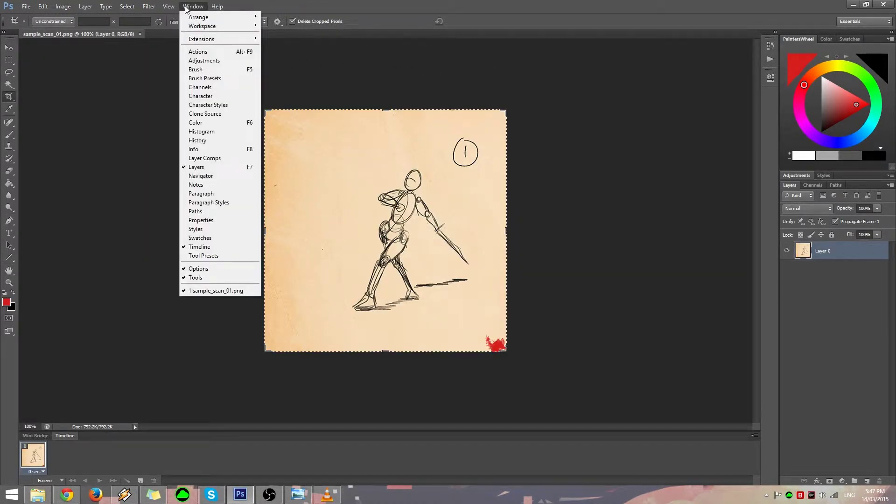
click(199, 55)
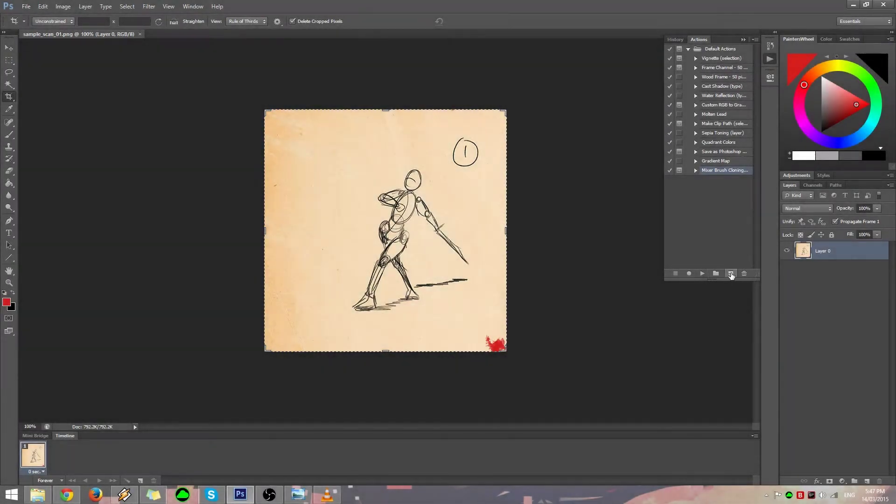
Step: Add a new action 'Crop Images' to Default Actions and begin recording it
click(730, 274)
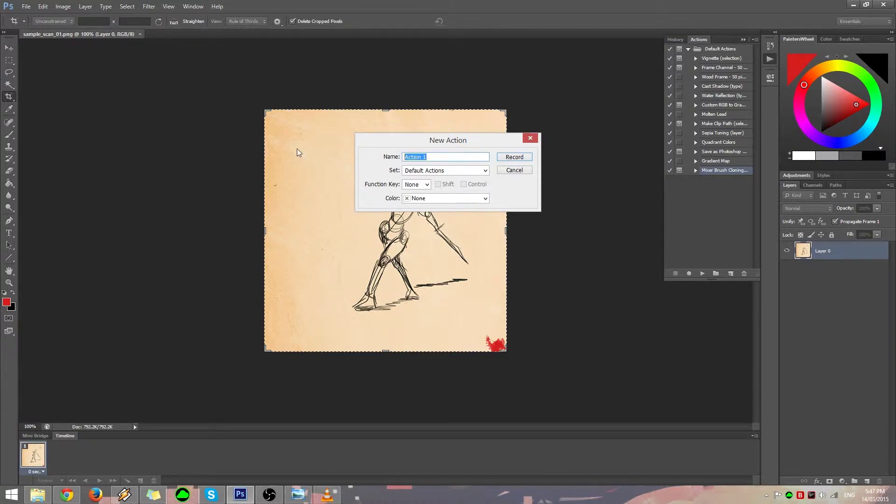
text(Crop Images)
click(515, 159)
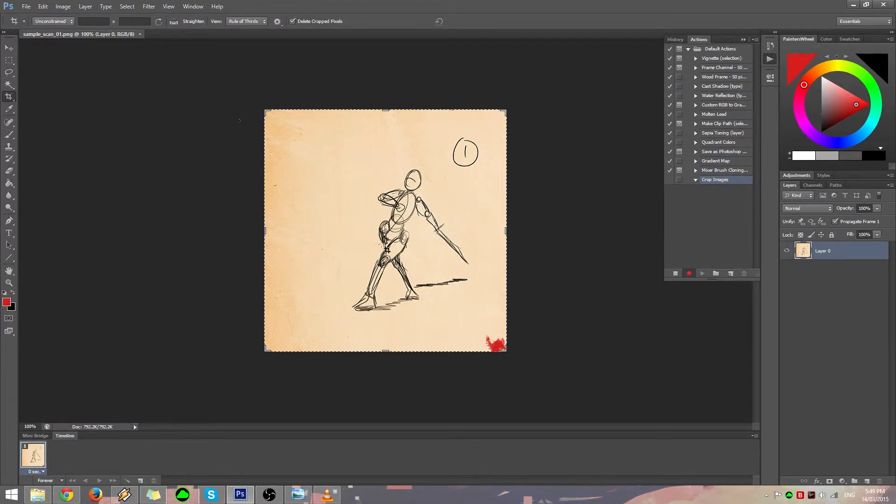
Step: Crop the bottom strip with the red mark off sample_scan_01.png and commit the crop
drag(386, 350, 384, 340)
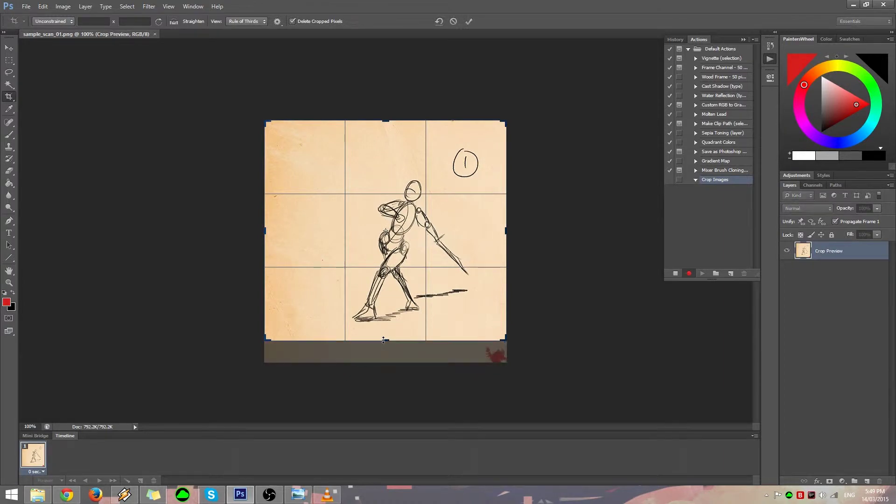
click(469, 22)
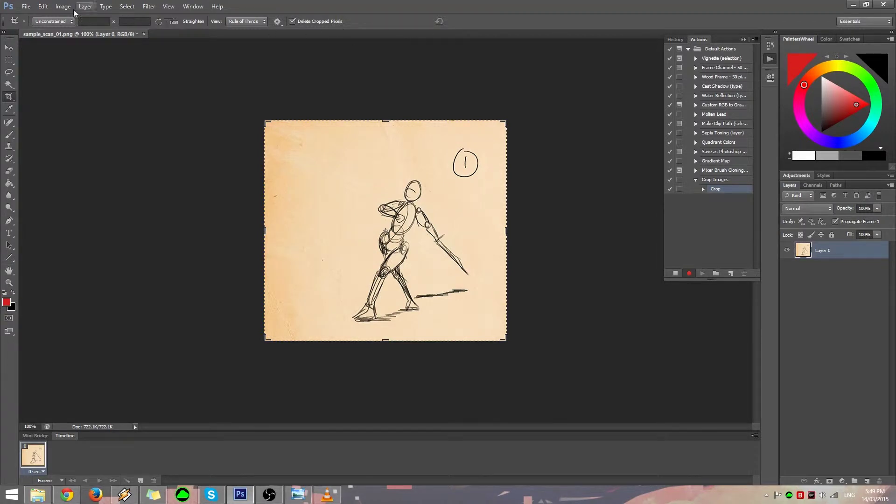
Step: From Save As, create a new folder named 'Cropped Images' in Tutorial Folder
click(26, 7)
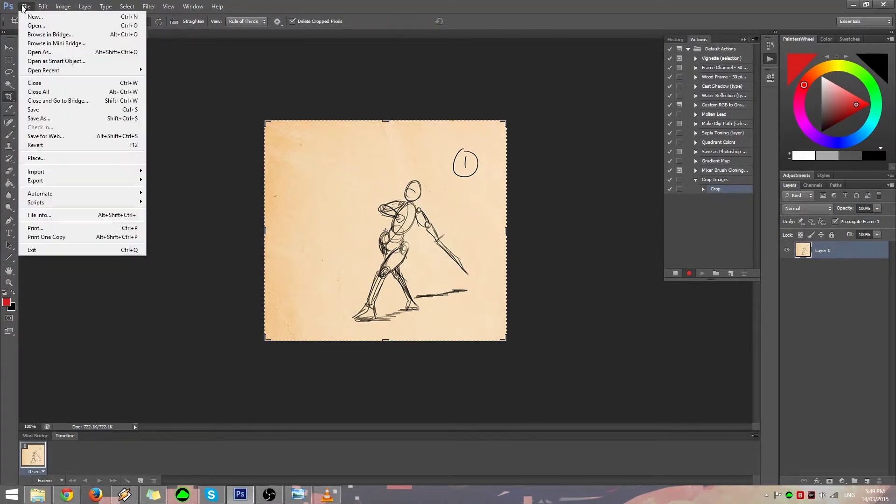
click(55, 118)
right_click(430, 167)
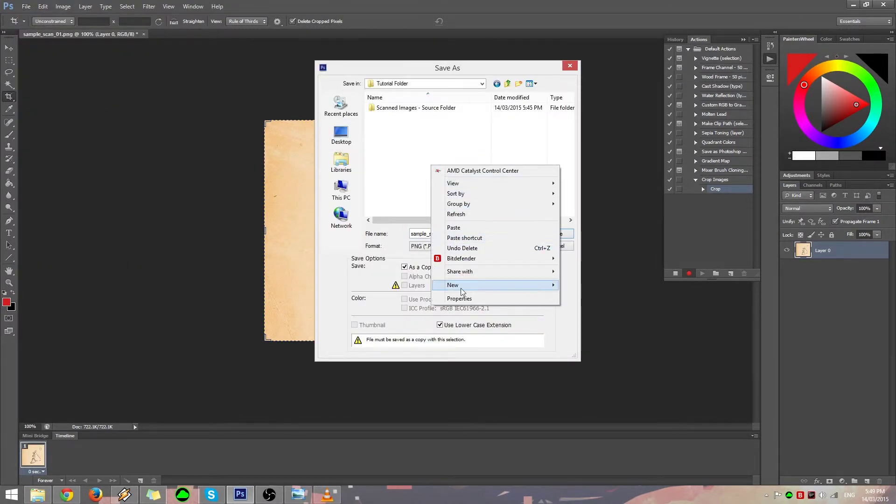
mouse_move(457, 284)
click(599, 286)
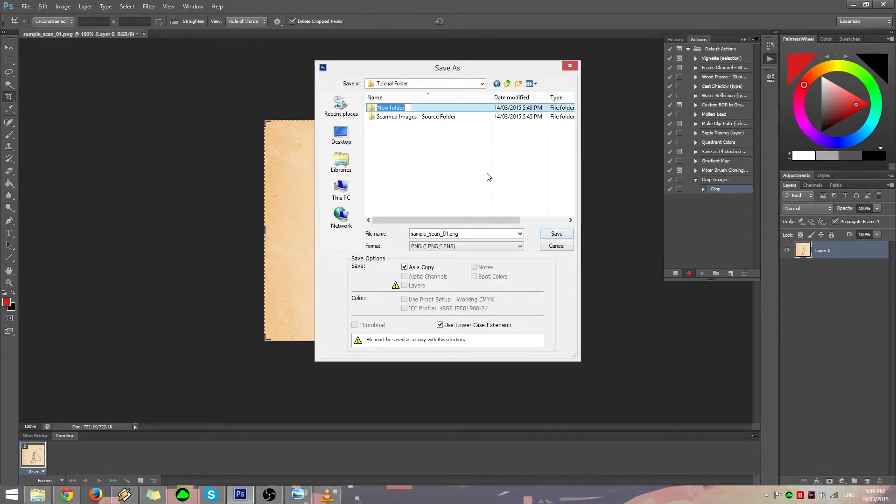
text(Cropped Images)
key(Return)
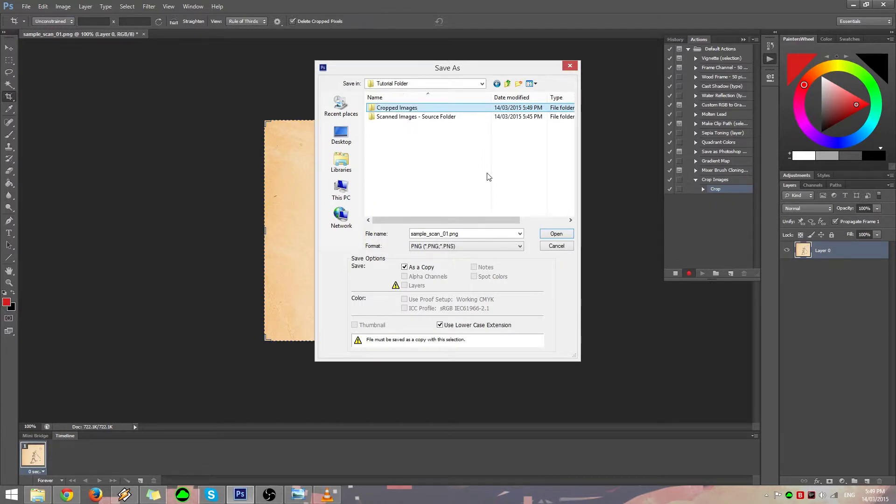
Step: Save the scan as a PNG inside Cropped Images, accepting the PNG options
double_click(394, 108)
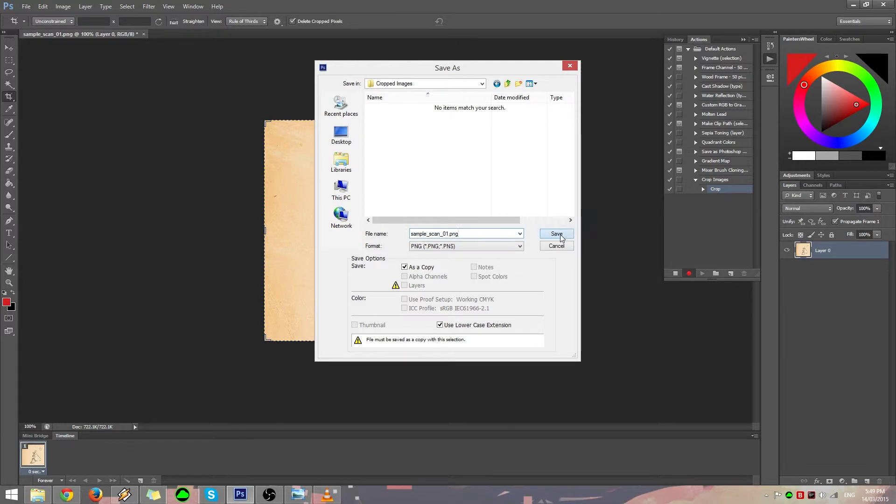
click(562, 238)
click(490, 156)
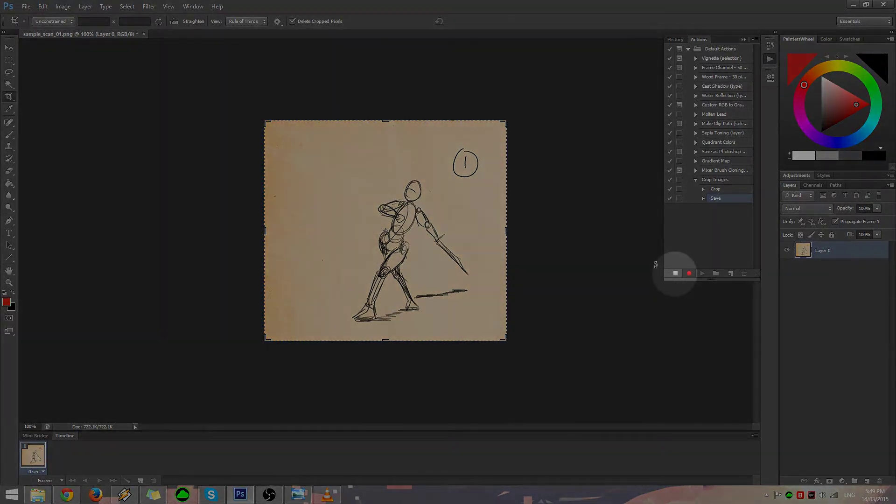
Step: Stop recording Crop Images and open the Batch dialog under File > Automate
click(675, 273)
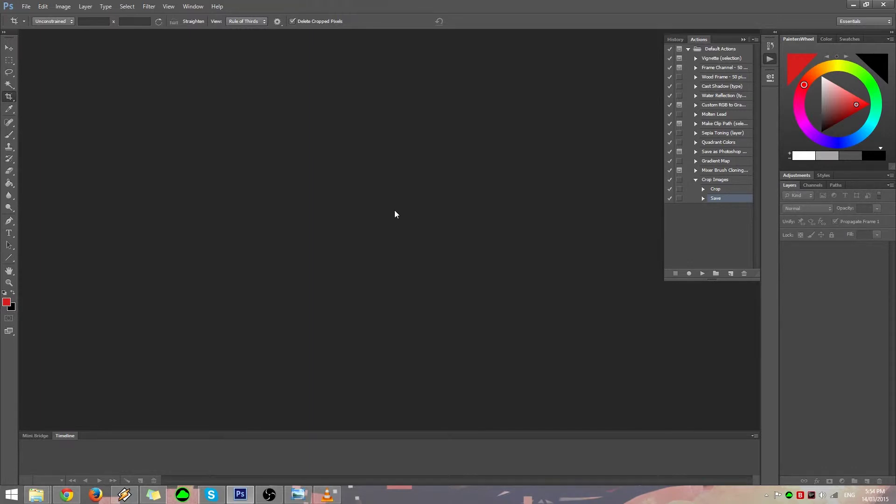
click(29, 6)
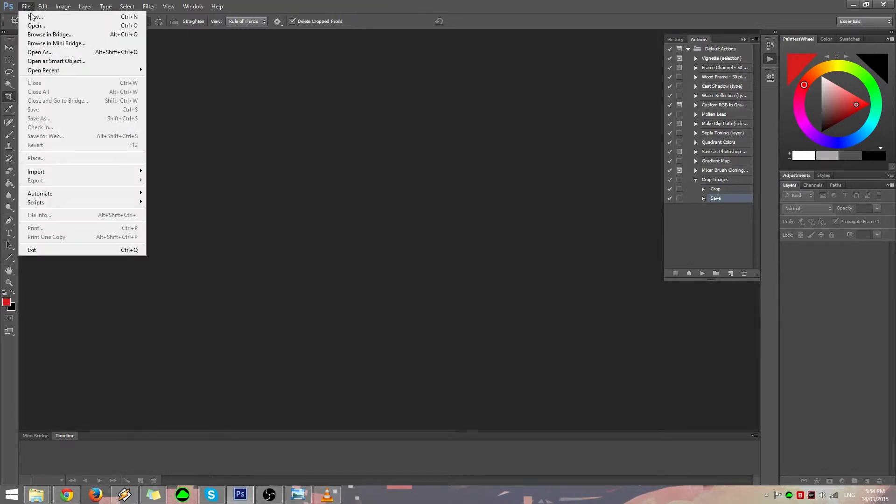
mouse_move(78, 193)
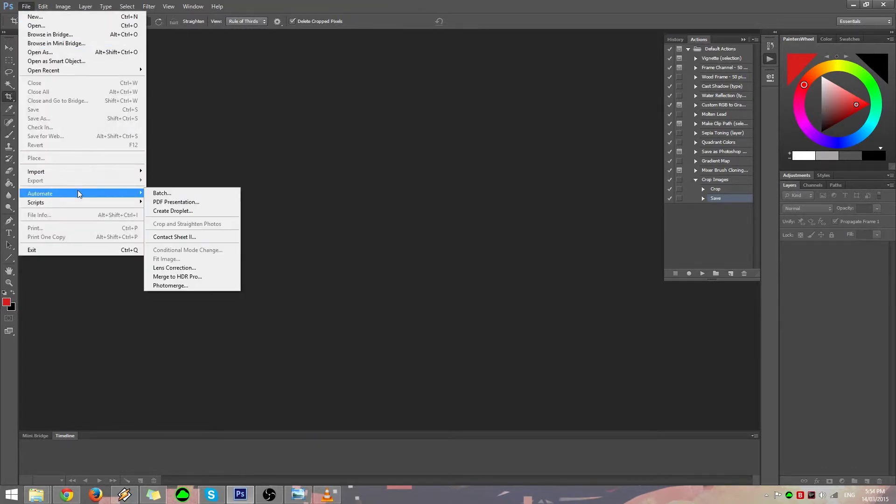
click(160, 193)
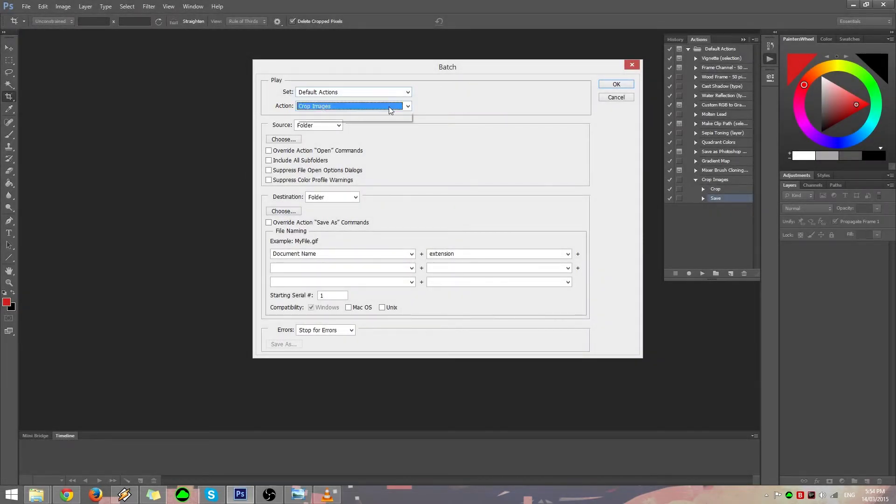
Step: Set the batch to play Crop Images on the 'Scanned Images - Source Folder' folder
click(391, 109)
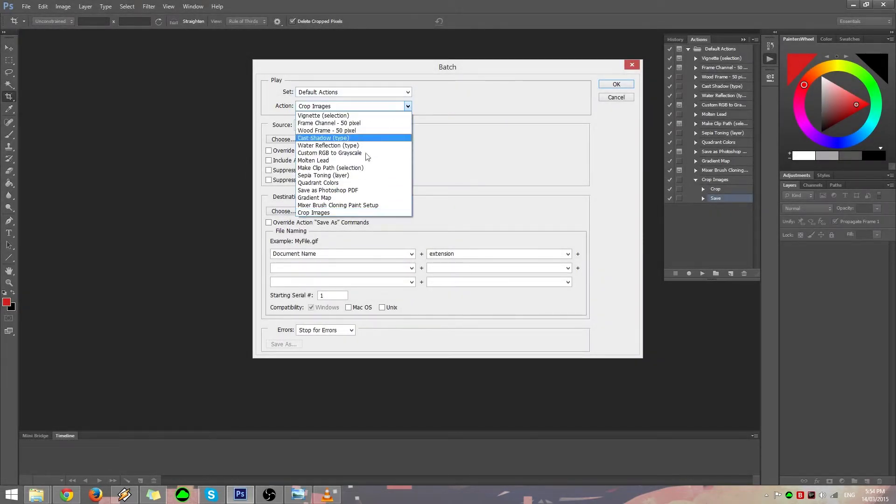
click(333, 214)
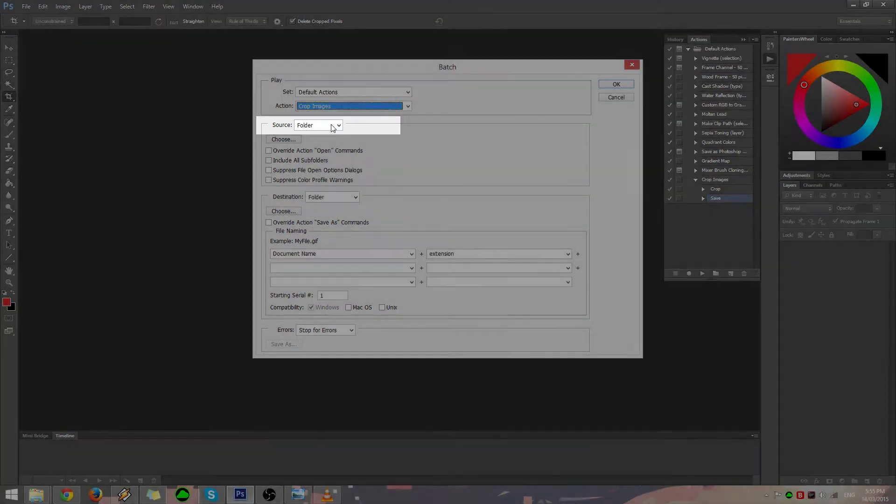
click(334, 126)
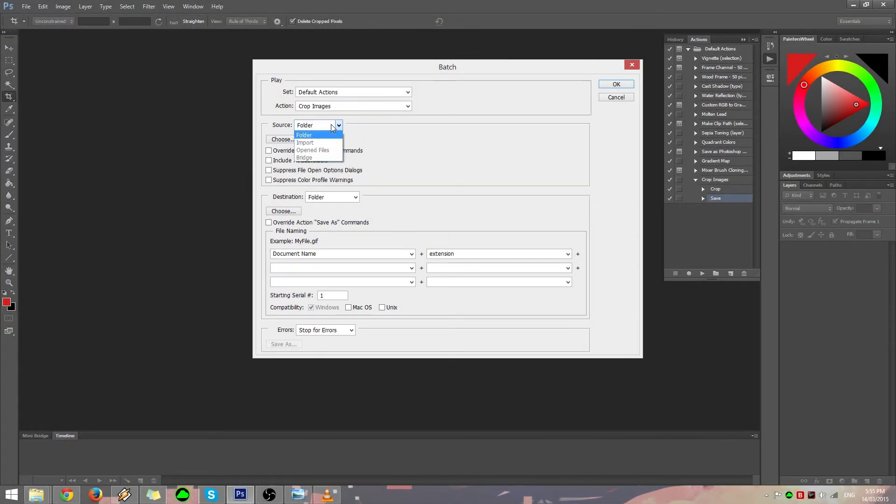
click(333, 128)
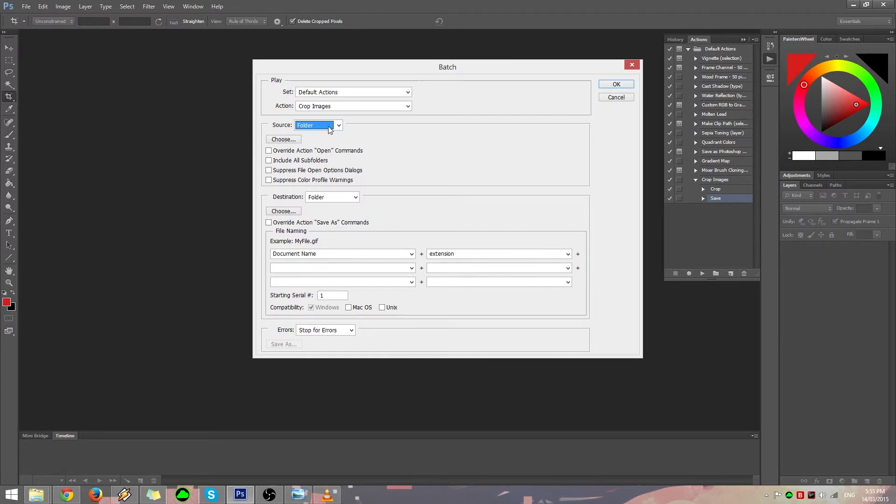
click(285, 139)
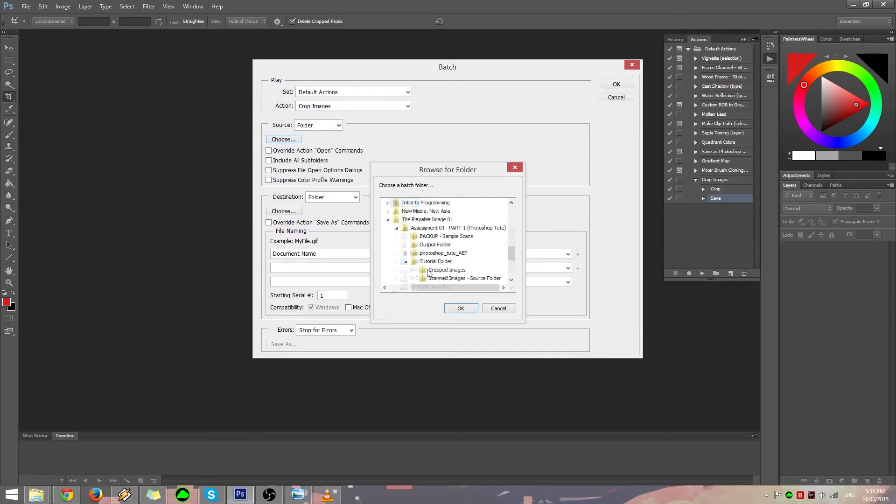
click(450, 278)
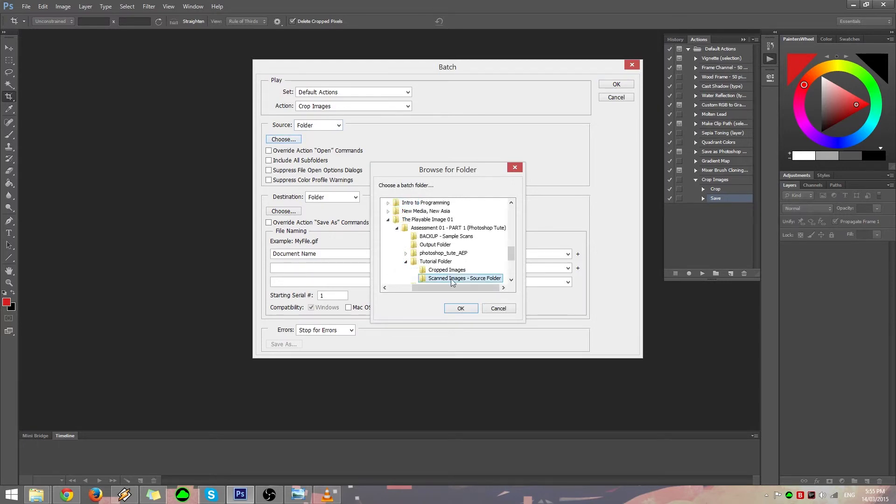
click(461, 309)
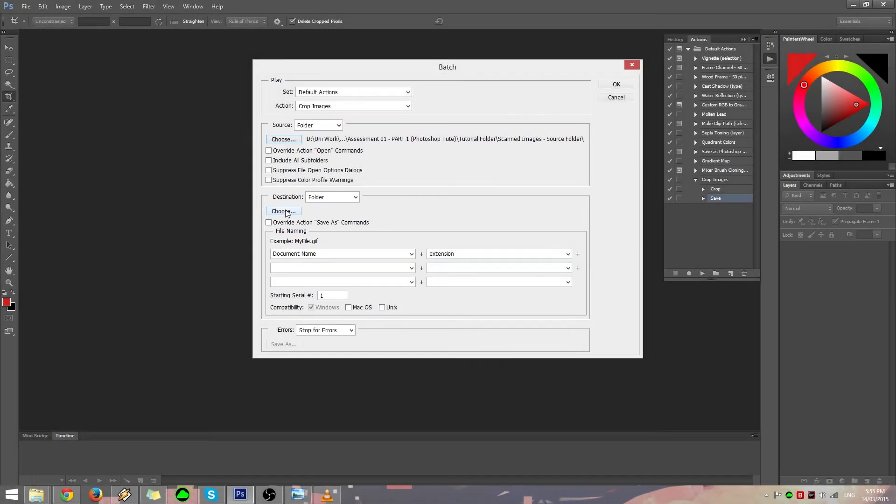
Step: Set the destination to Cropped Images, run the batch, then bring up Tutorial Folder
click(286, 211)
click(450, 400)
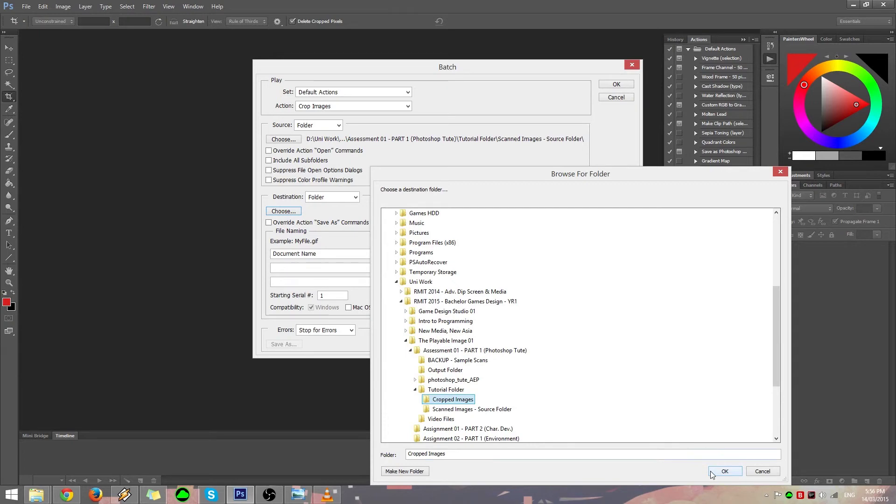
click(712, 475)
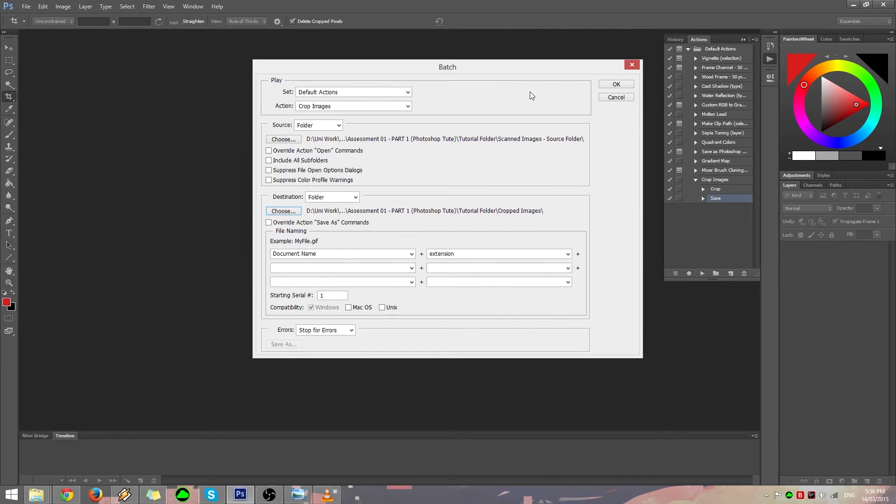
click(613, 85)
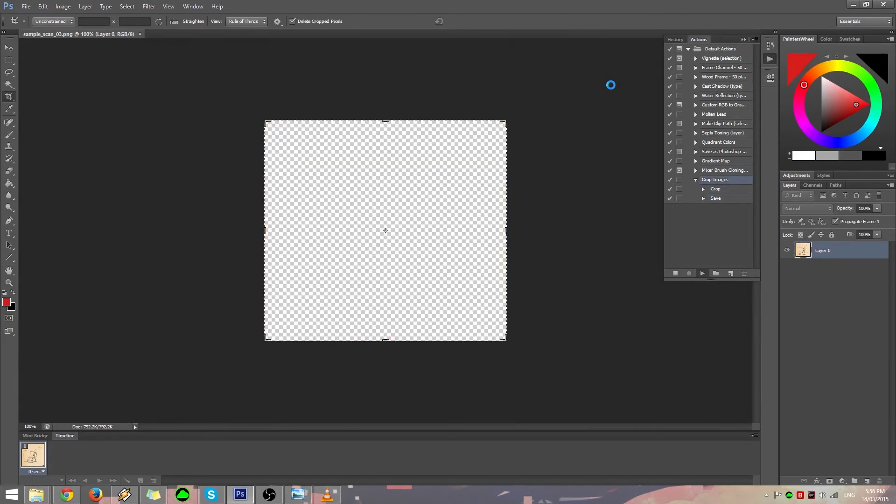
mouse_move(36, 493)
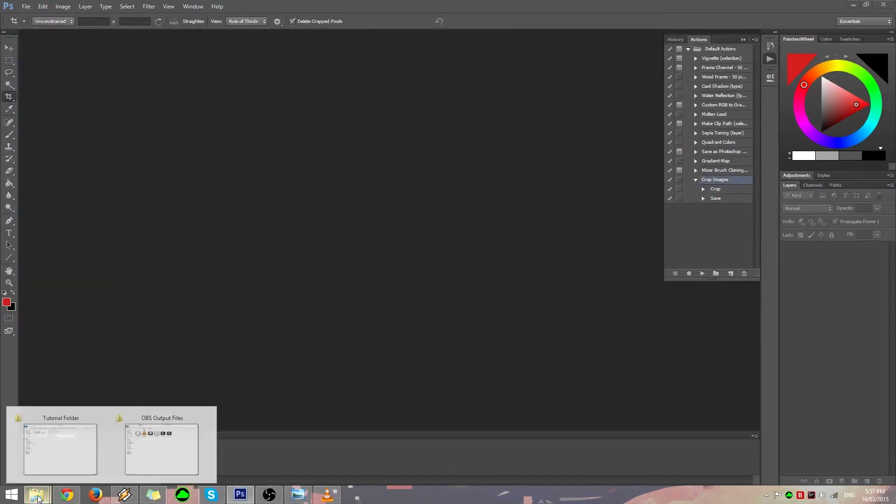
click(54, 453)
Step: Open the cropped sample_scan_01.png from Cropped Images and step through the following scans
double_click(230, 94)
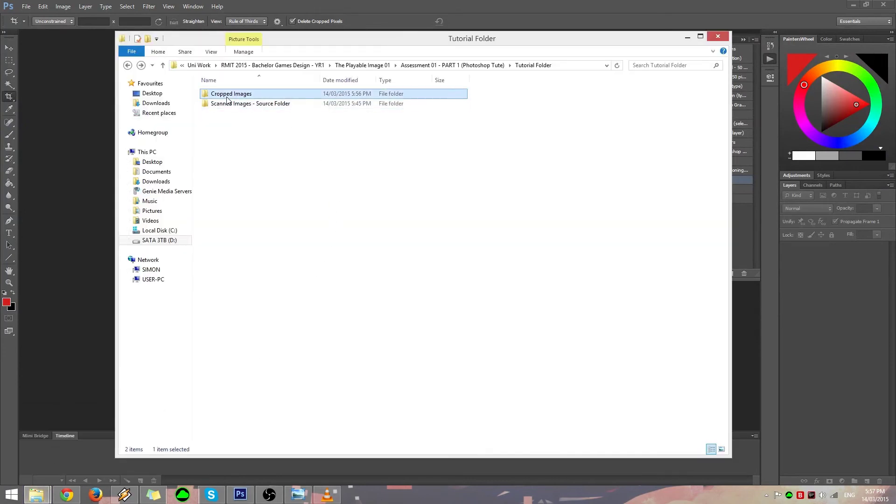
click(225, 88)
double_click(225, 87)
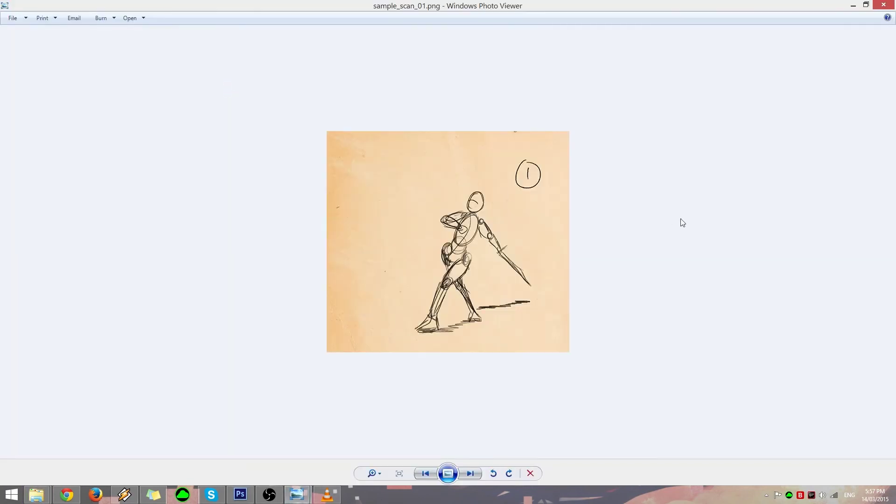
key(Right)
key(Right)
key(Right)
key(Right)
key(Right)
key(Right)
key(Right)
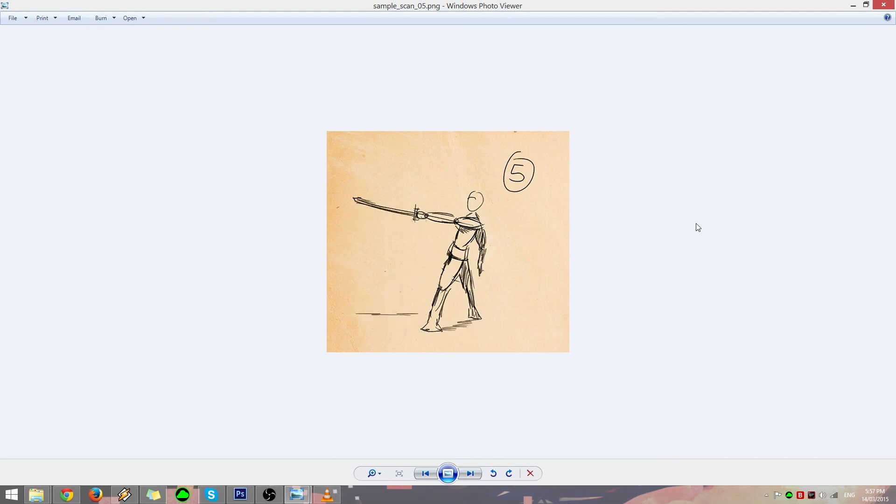
key(Right)
key(Right)
key(Right)
key(Right)
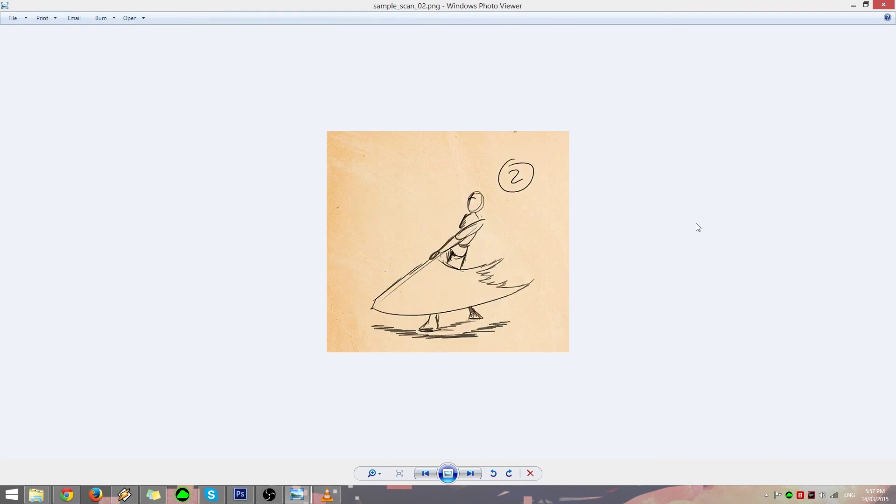